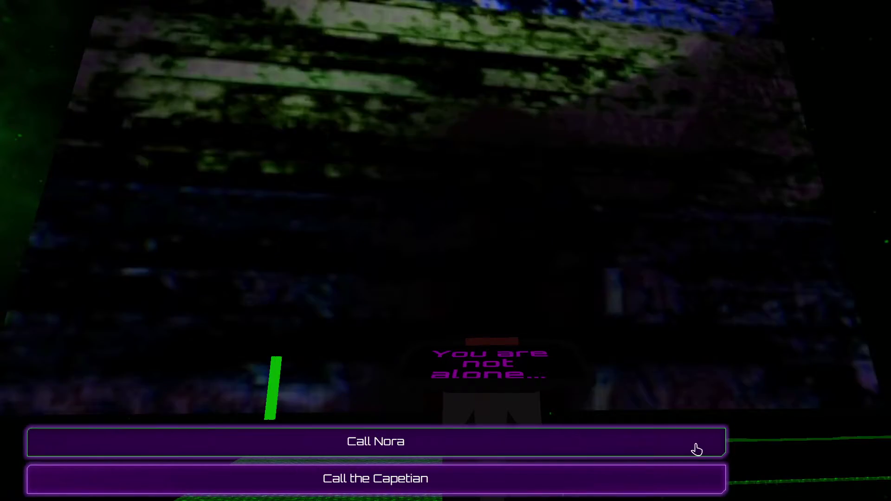
- Call Nora for help, then dismiss the 'No one replies...' message
{"action": "left_click", "coordinate": [698, 446]}
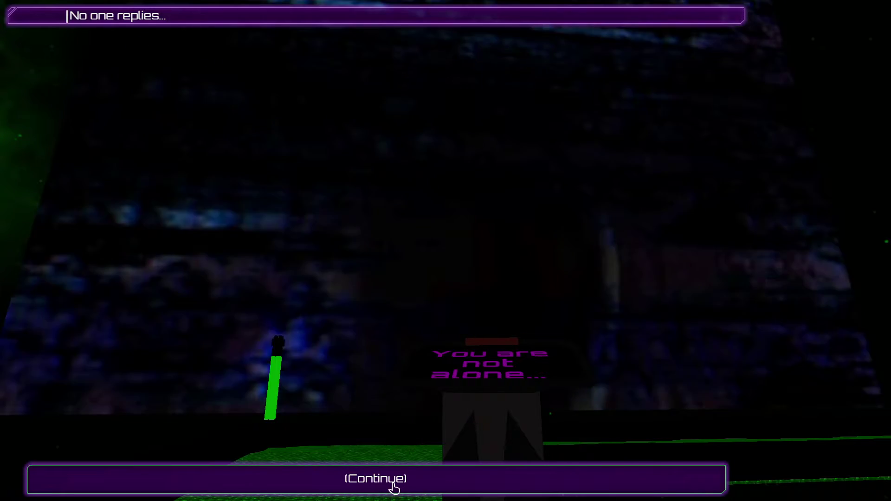
{"action": "left_click", "coordinate": [422, 483]}
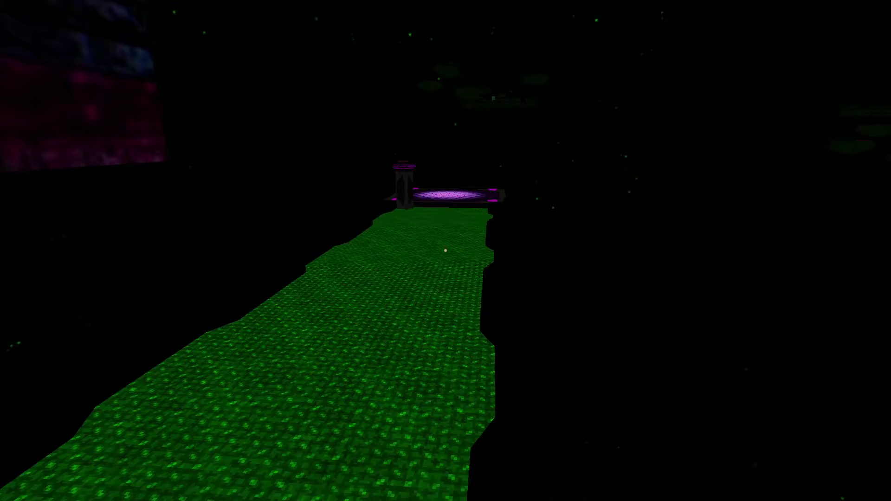
- Walk forward along the green path past the warning sign onto the purple hex platform
{"action": "key", "text": "w"}
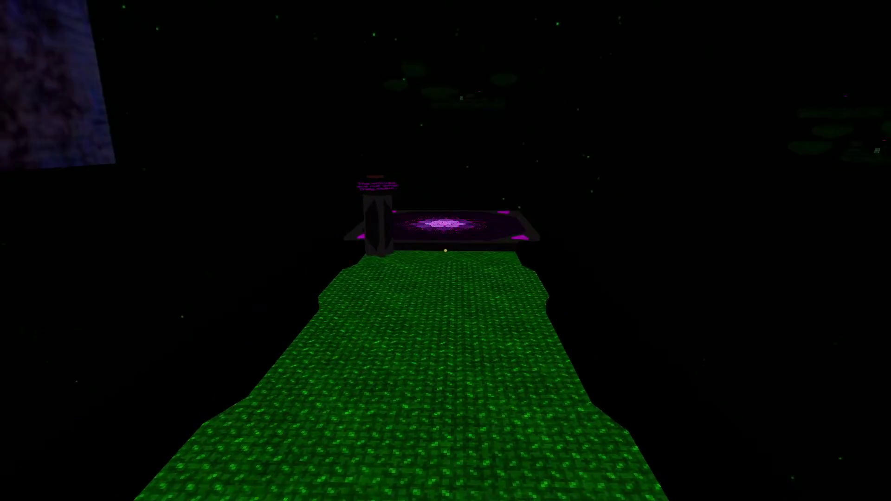
{"action": "key", "text": "w"}
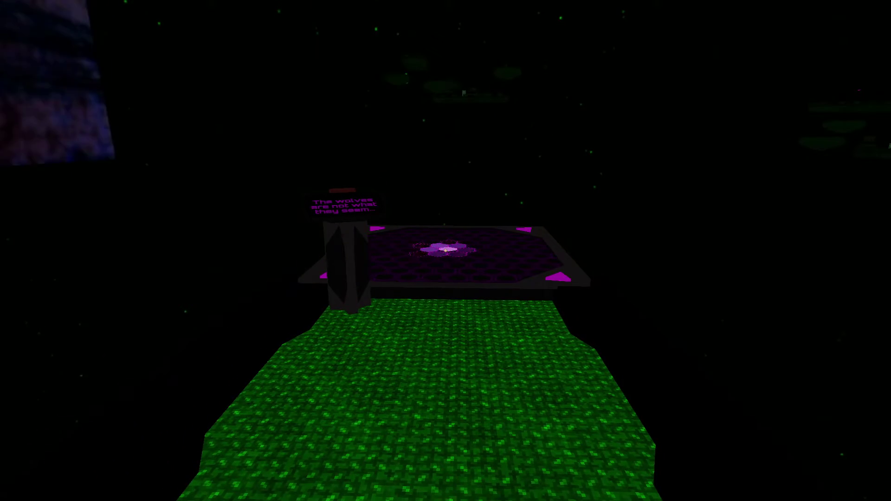
{"action": "key", "text": "w"}
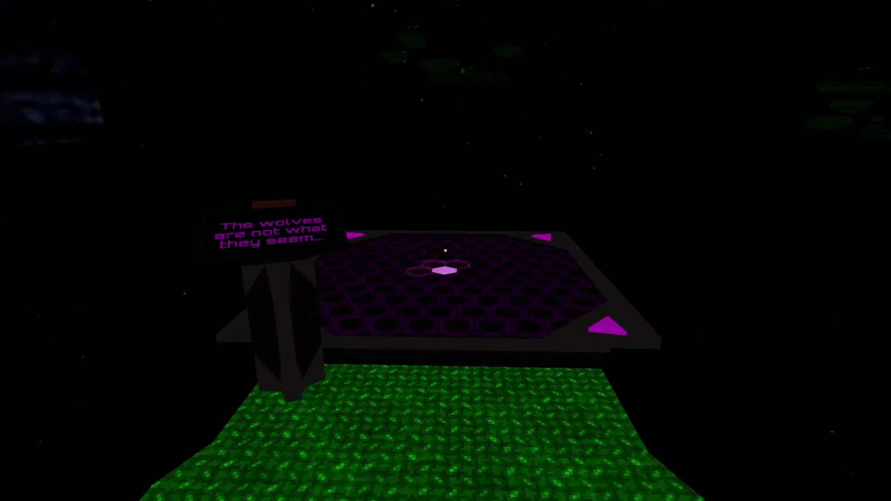
{"action": "key", "text": "w"}
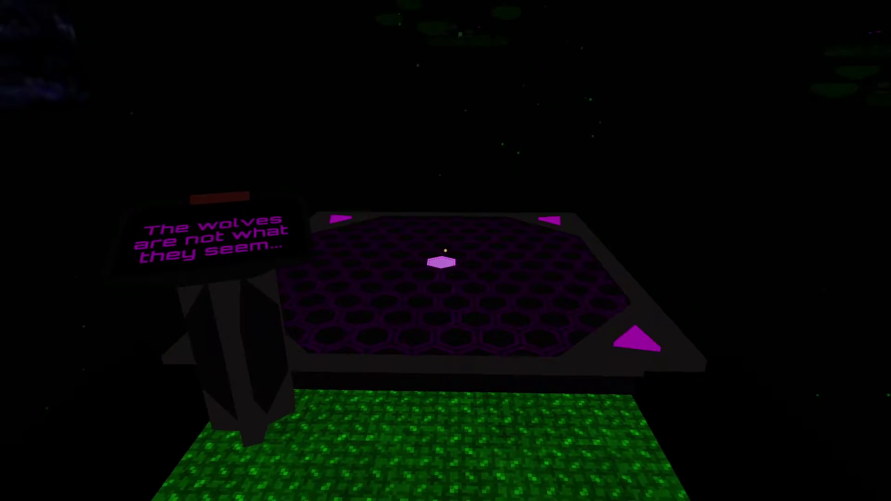
{"action": "key", "text": "w"}
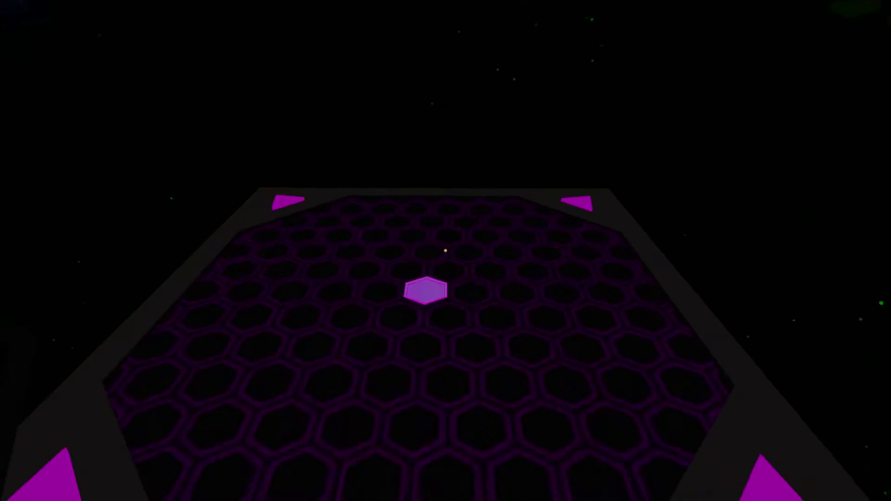
- Turn left to face the creature and approach it until 'Who are you?' appears
{"action": "key", "text": "a"}
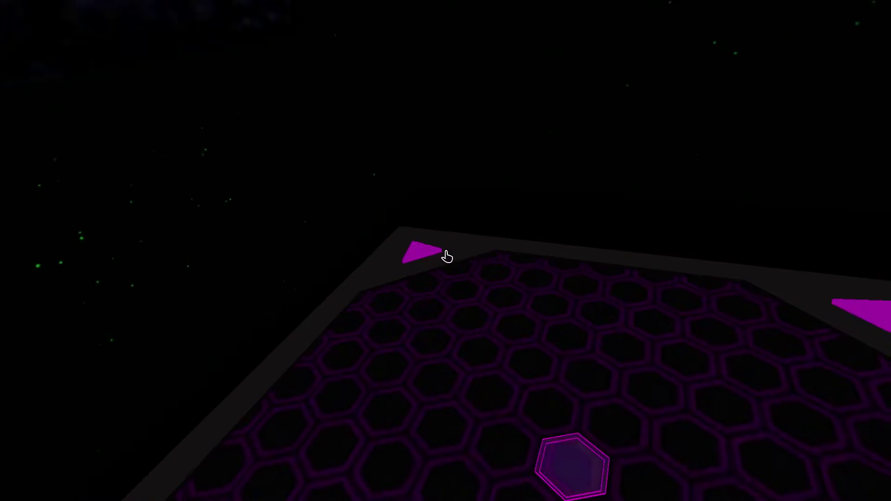
{"action": "key", "text": "a"}
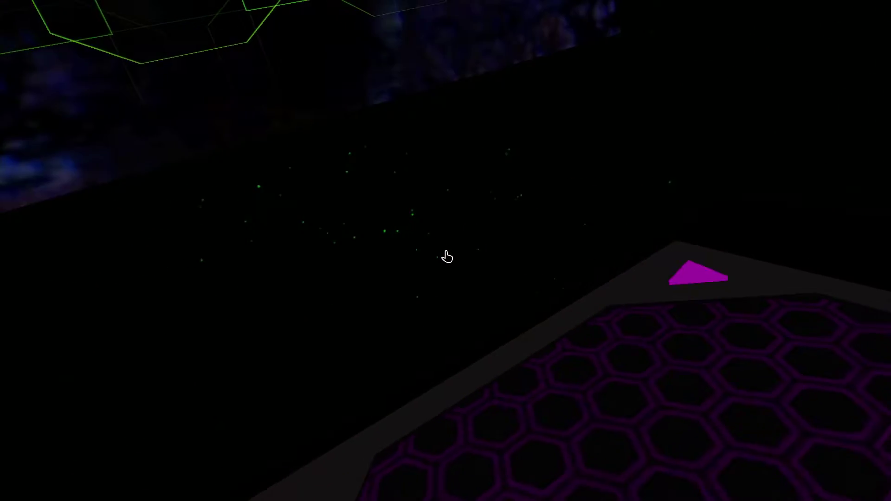
{"action": "key", "text": "a"}
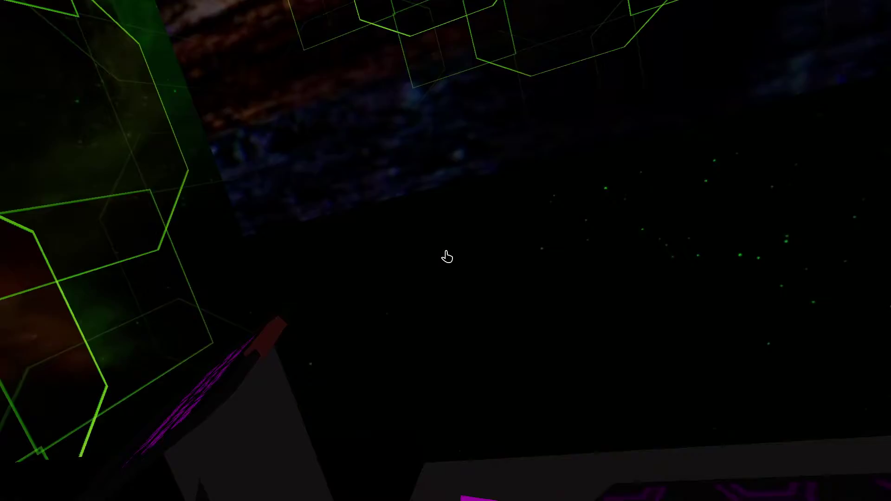
{"action": "key", "text": "a"}
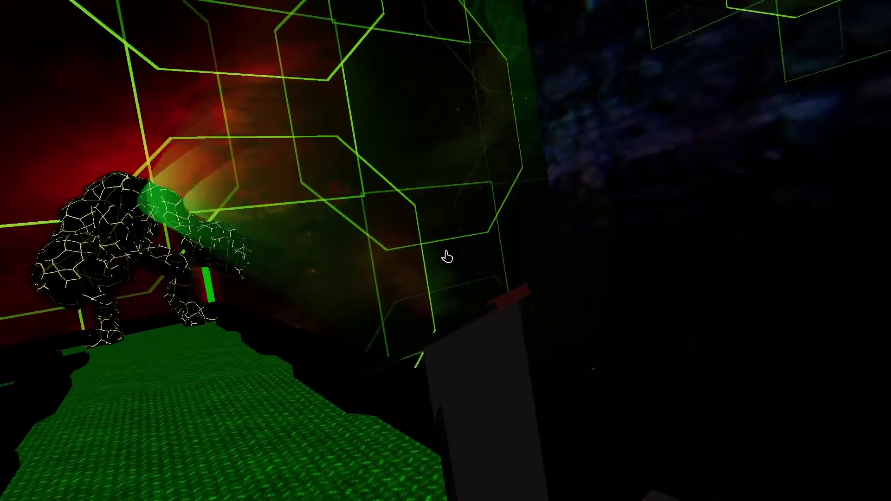
{"action": "key", "text": "w"}
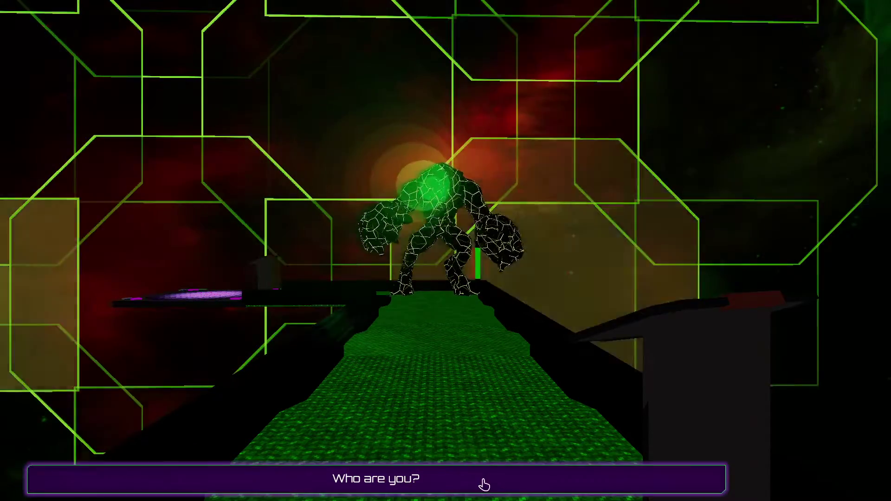
- Ask the Garbage Collector 'Who are you?' and 'What do you want?', then advance to its roar
{"action": "left_click", "coordinate": [484, 479]}
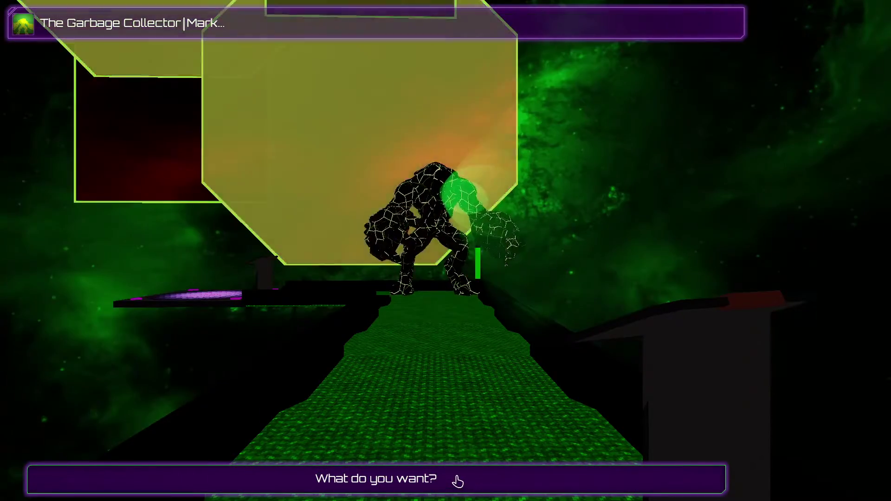
{"action": "left_click", "coordinate": [462, 480]}
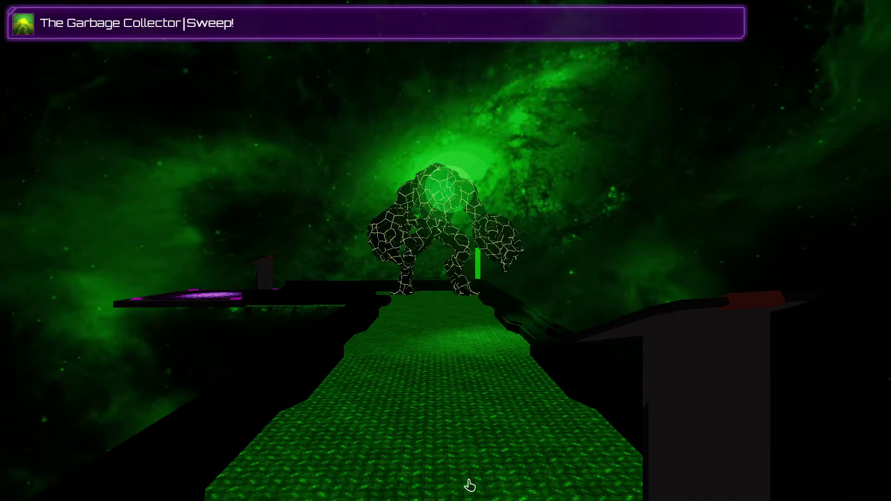
{"action": "left_click", "coordinate": [470, 486]}
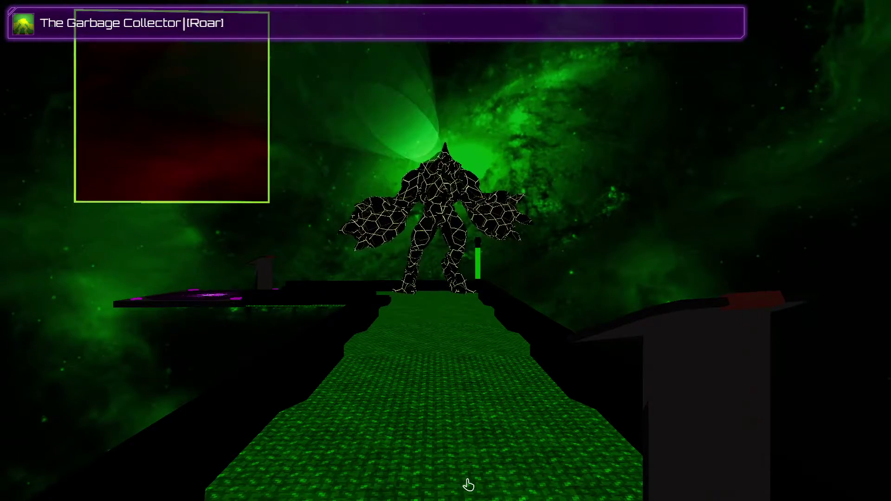